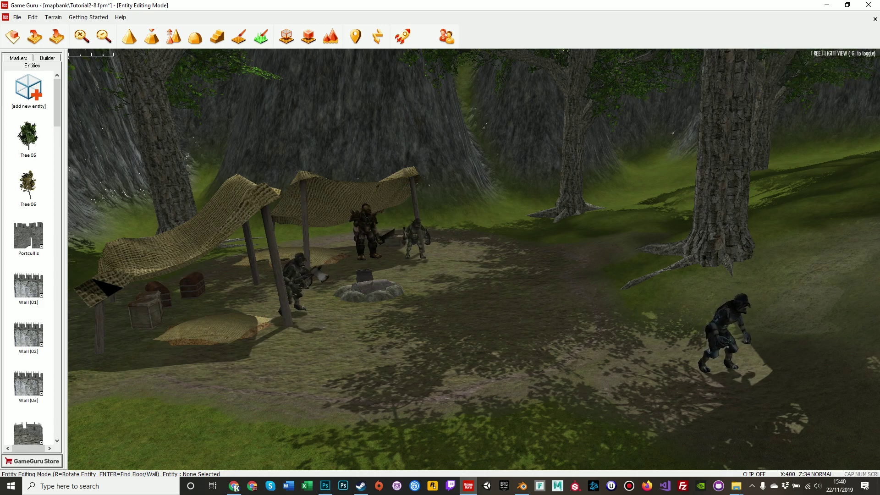
Step: Examine the goblin camp and its stone fire pit with the log and cooking pot, both close up and from a distance
key(d)
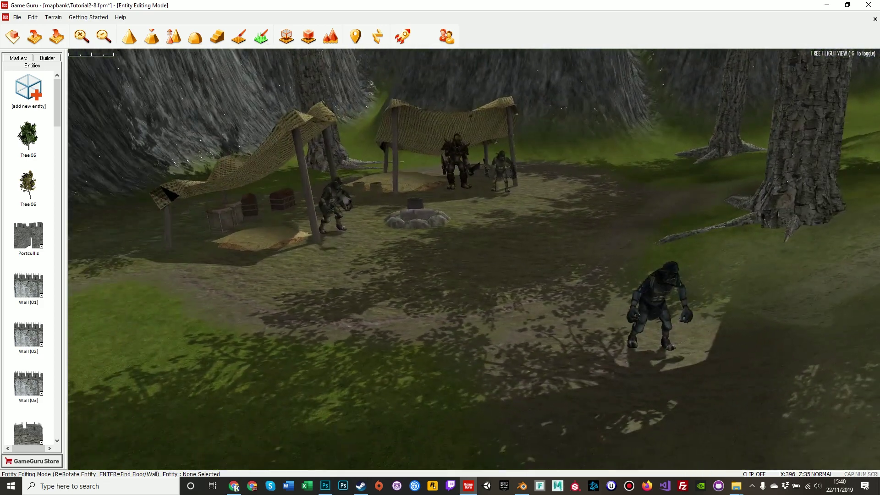
key(a)
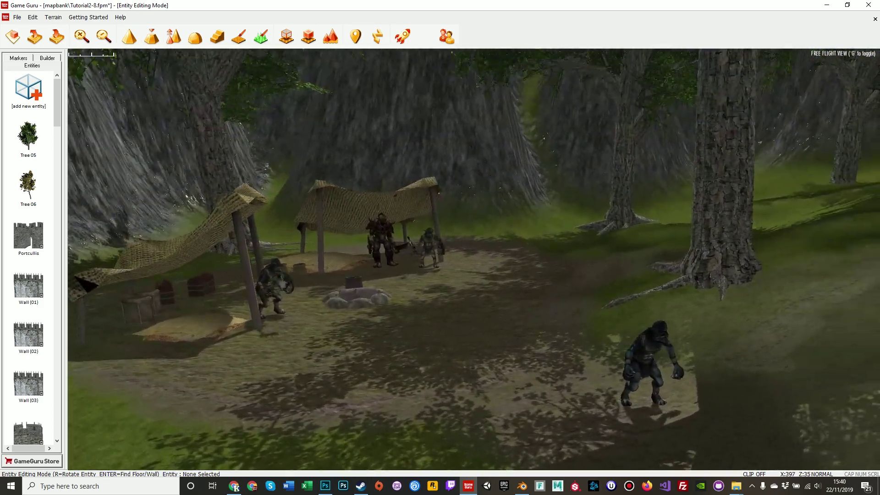
key(w)
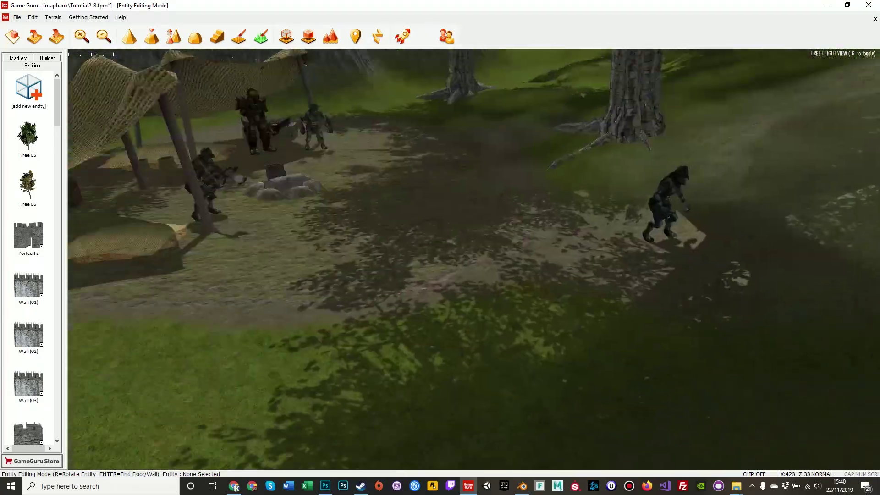
key(w)
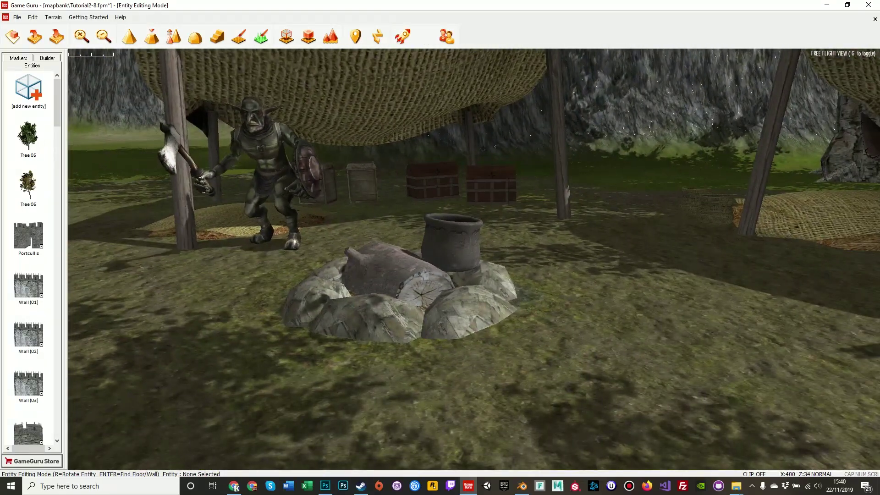
key(s)
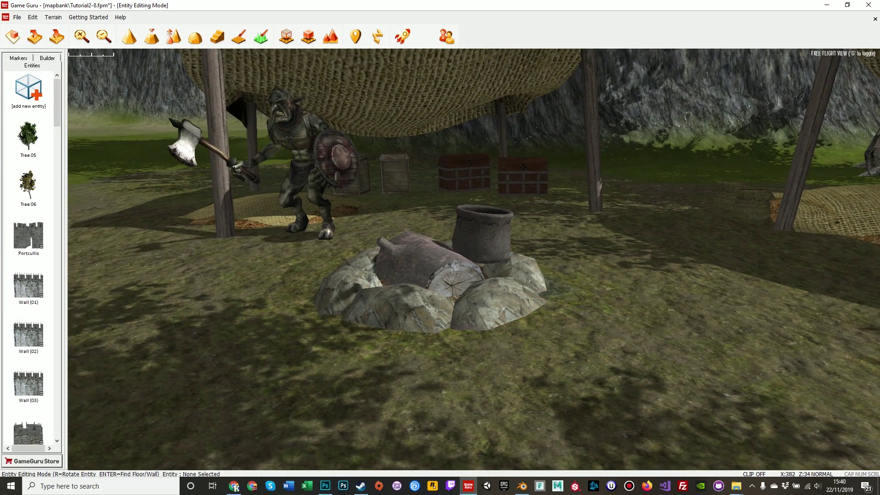
key(w)
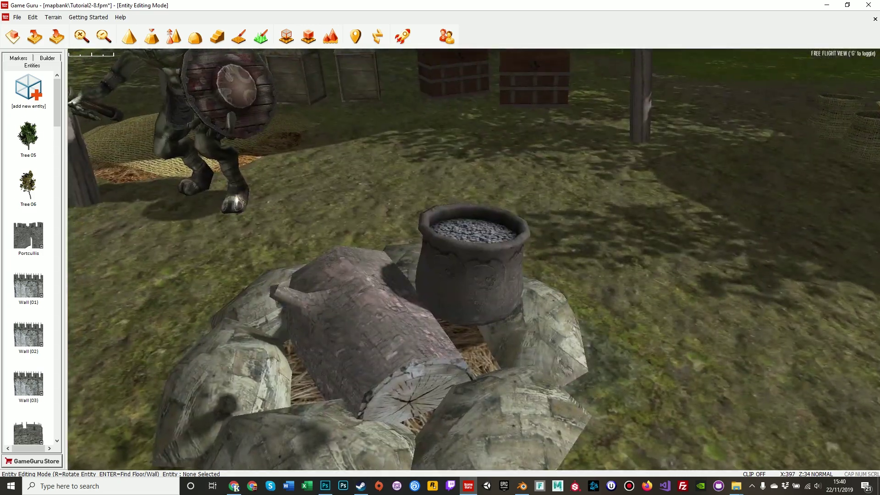
key(s)
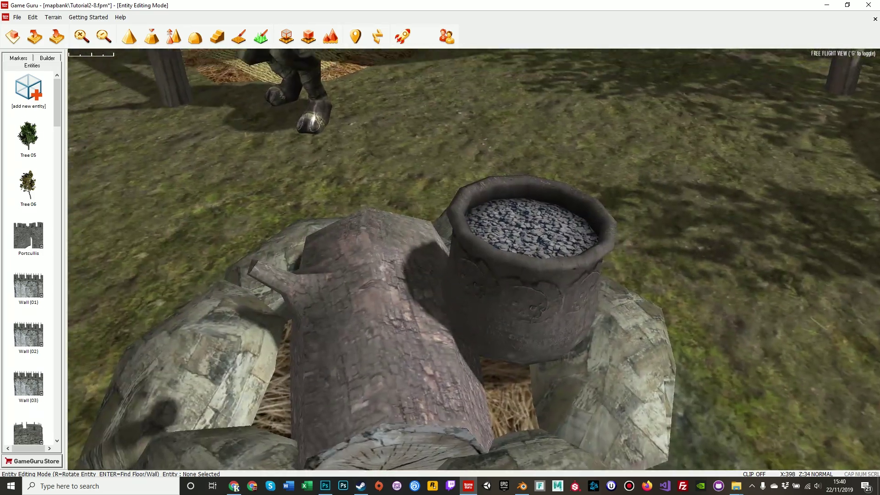
key(d)
key(a)
key(s)
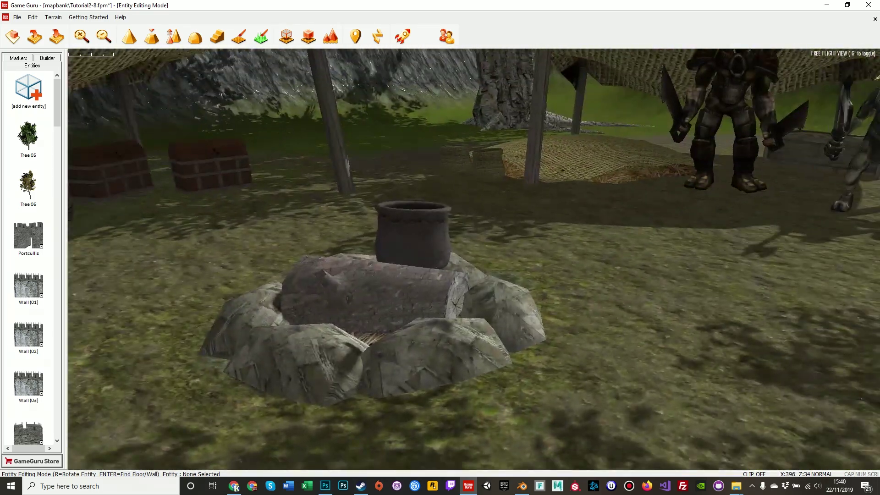
key(s)
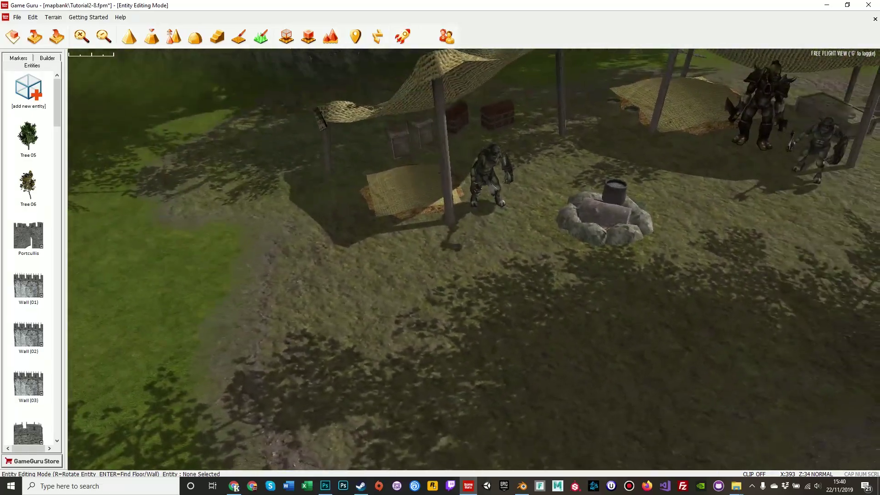
key(w)
key(s)
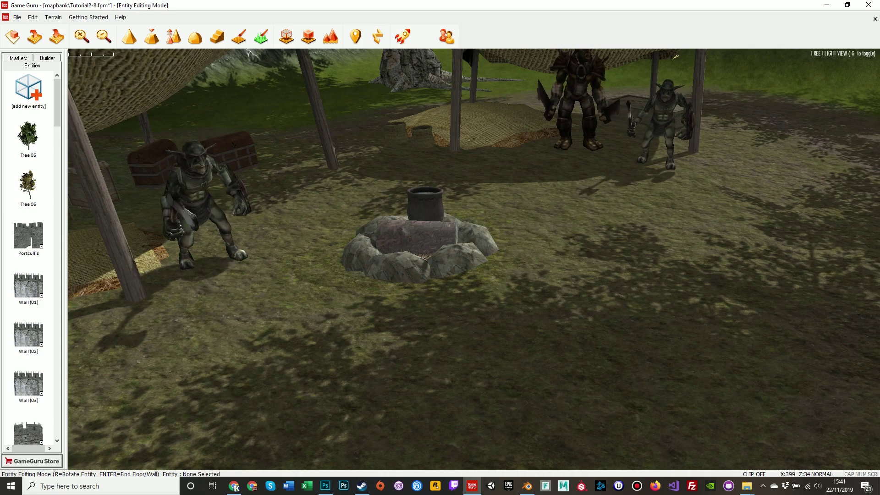
Step: Add the Fire 1 decal from the Decals library to the level and place it on the stone fire pit
click(28, 90)
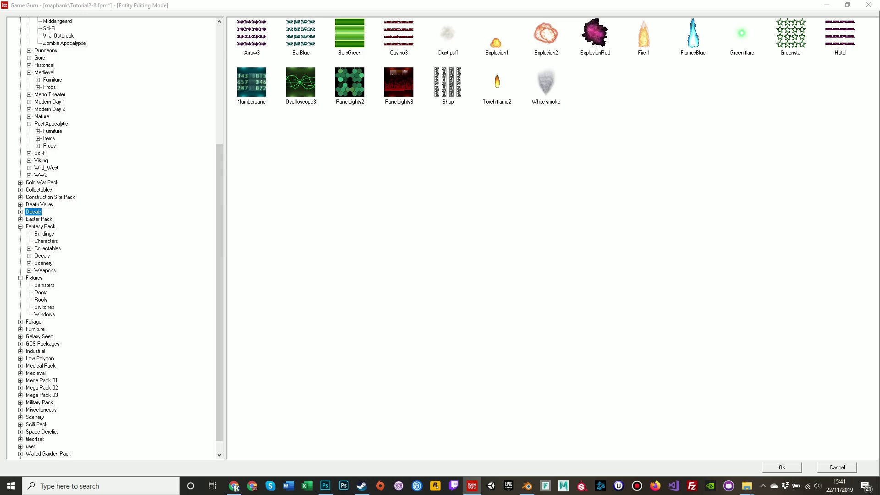
click(643, 34)
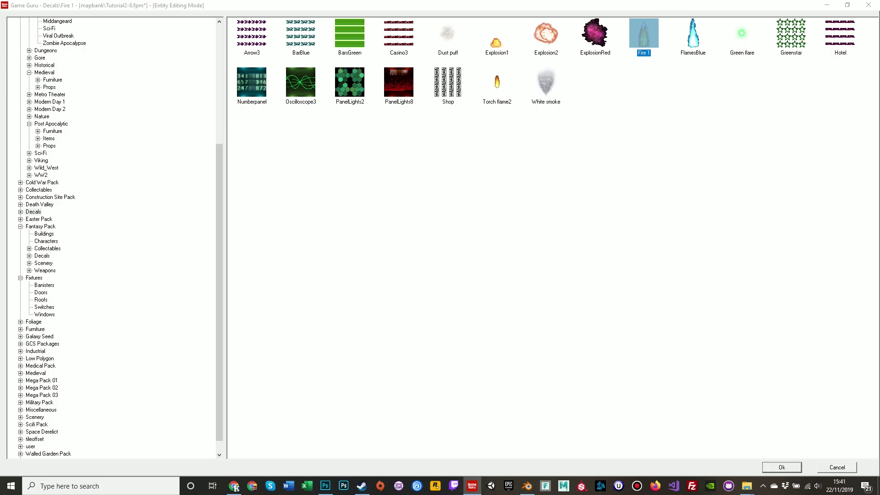
click(782, 468)
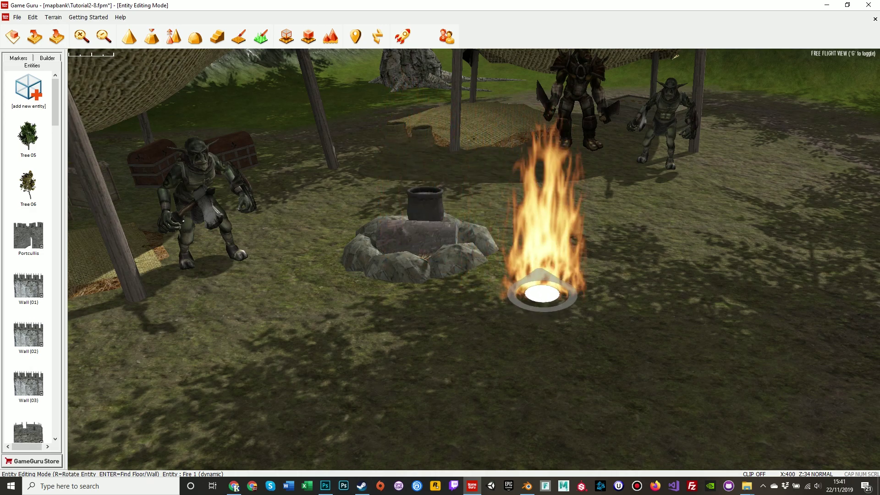
click(540, 291)
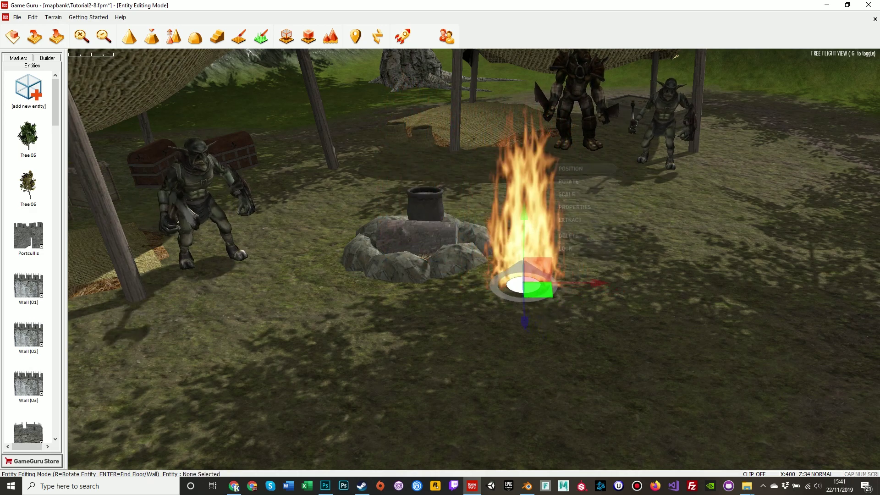
drag(540, 291, 433, 246)
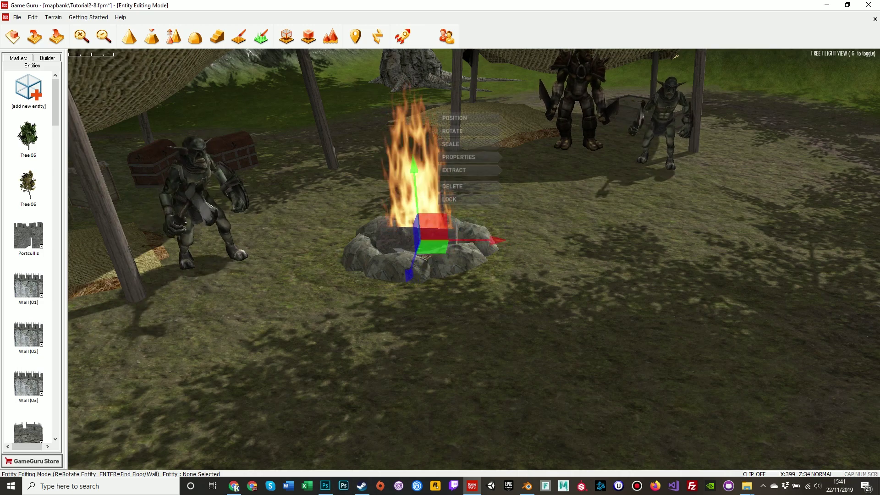
Step: Examine the fire in the stone pit from the side and close up to see how the decal faces
key(d)
right_drag(433, 246, 224, 204)
key(w)
key(d)
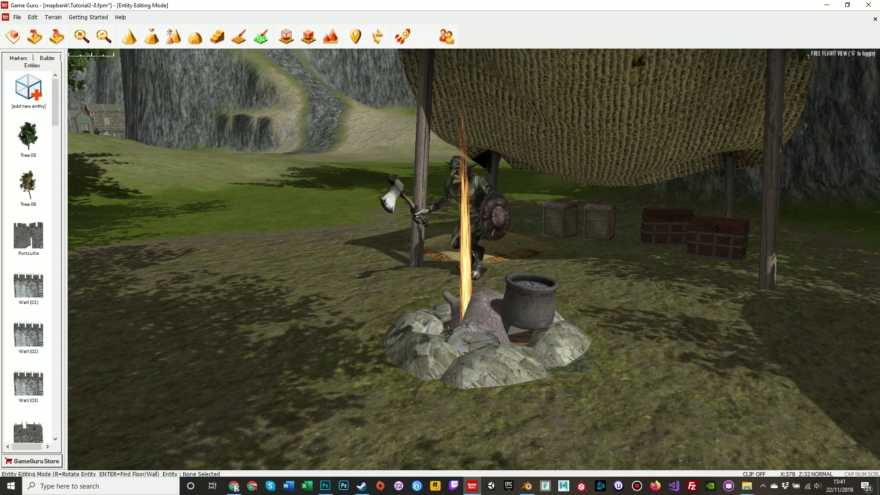
key(a)
key(w)
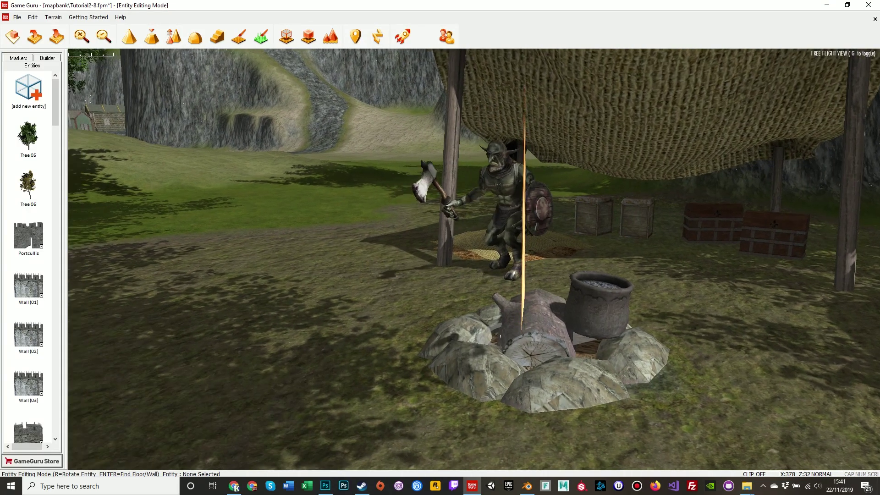
right_drag(440, 259, 564, 293)
key(w)
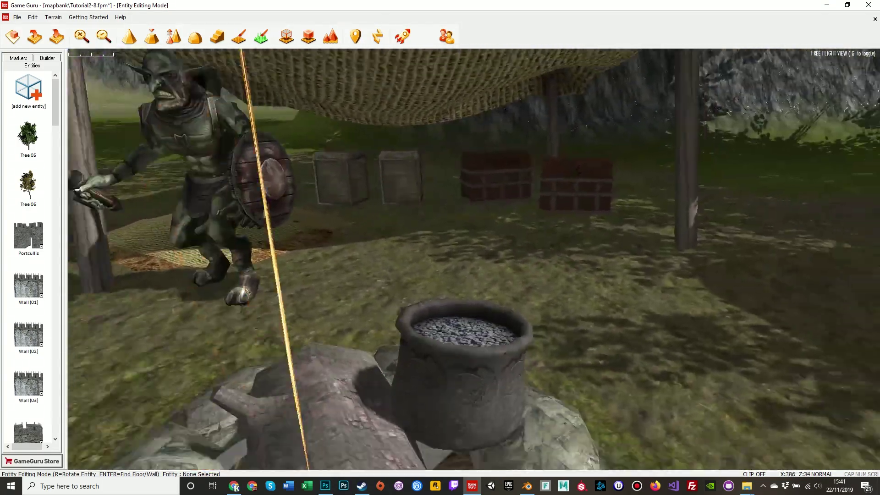
key(s)
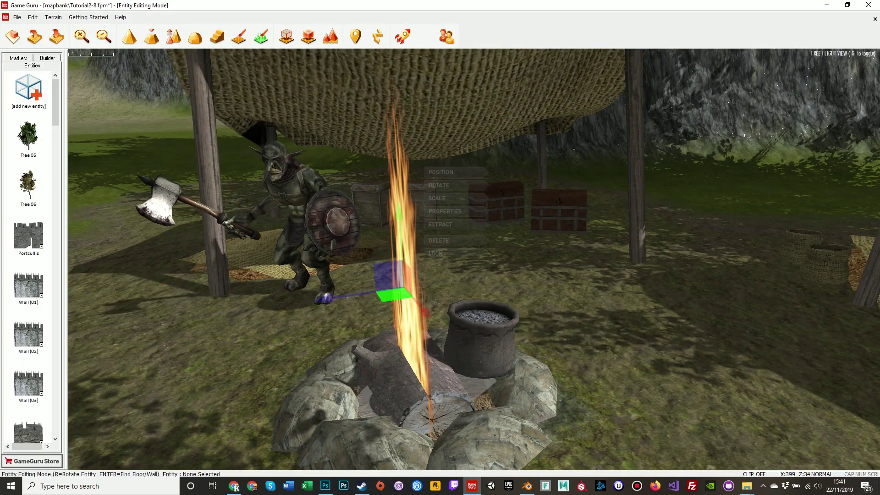
key(a)
right_drag(440, 259, 654, 245)
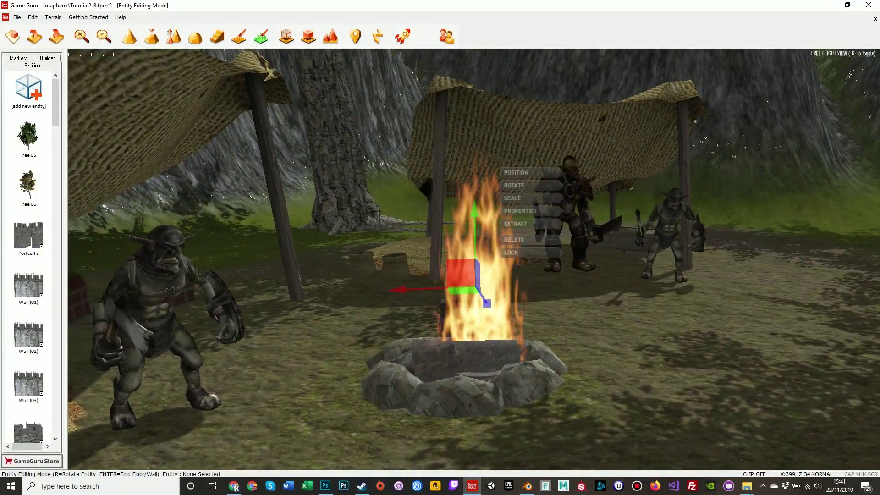
Step: Scale down the fire in the stone pit so it fits above the log
key(d)
right_drag(440, 259, 197, 288)
key(w)
key(d)
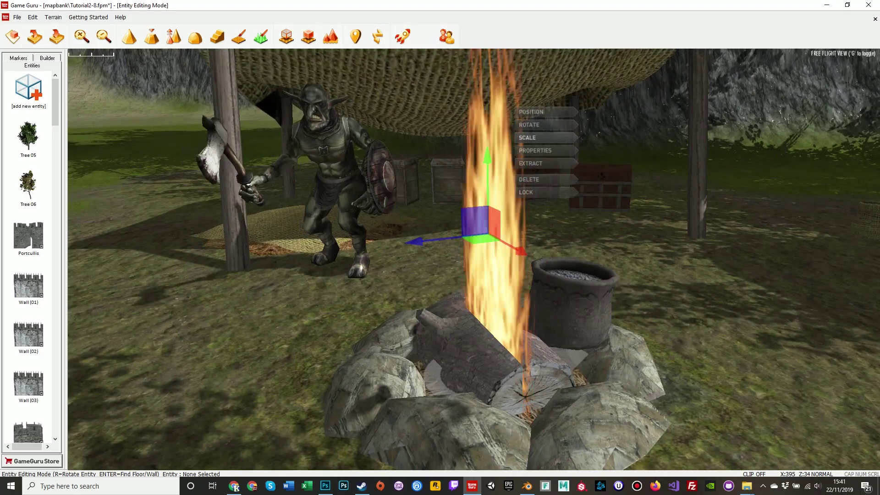
click(537, 137)
mouse_move(488, 234)
mouse_down()
mouse_move(495, 227)
mouse_move(479, 262)
mouse_move(495, 225)
mouse_up()
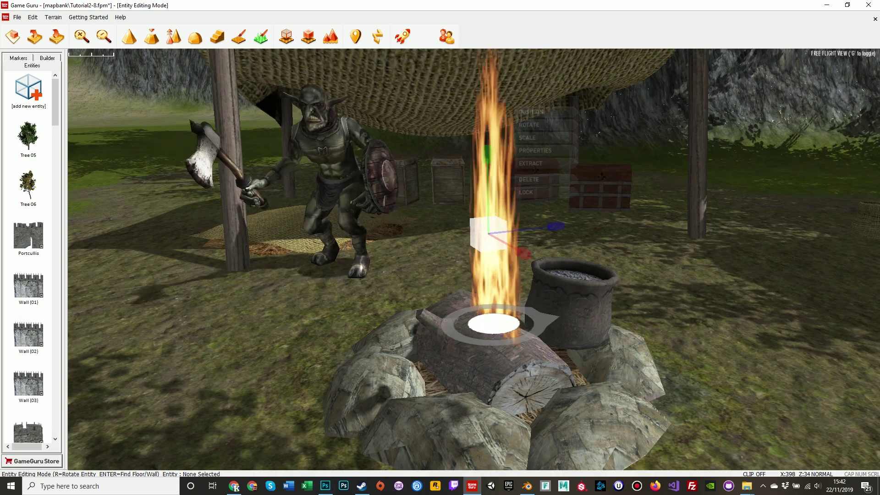
Step: Lower the scaled fire so that its base sits in the log of the fire pit
key(w)
right_drag(495, 224, 559, 234)
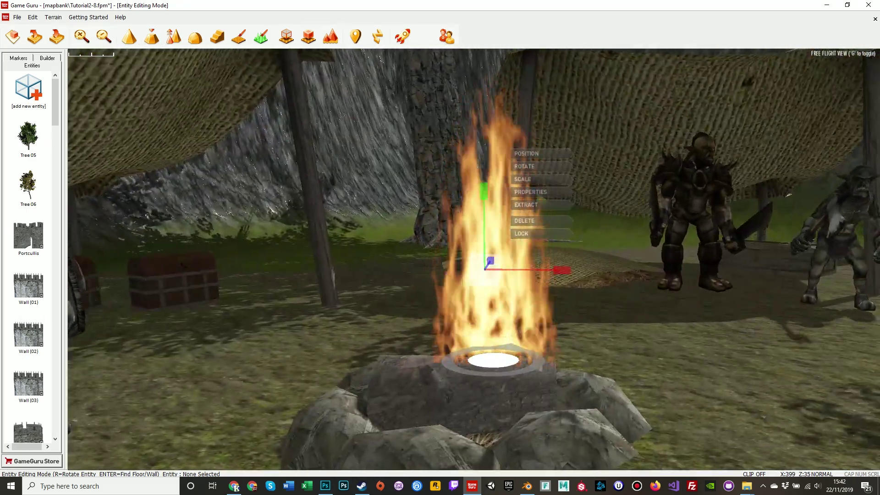
click(527, 154)
drag(484, 194, 484, 215)
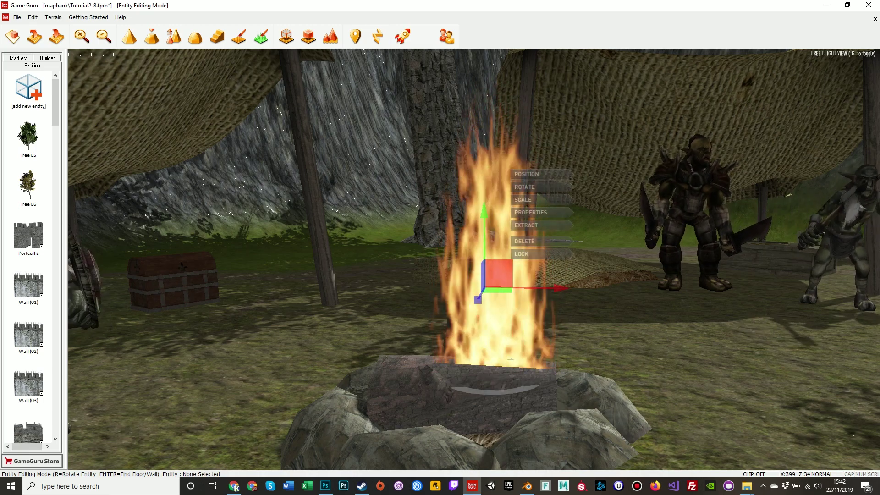
Step: Place a second Fire 1 decal on the ground beside the fire pit and scale it down to a small flame
scroll(29, 256, down, 1)
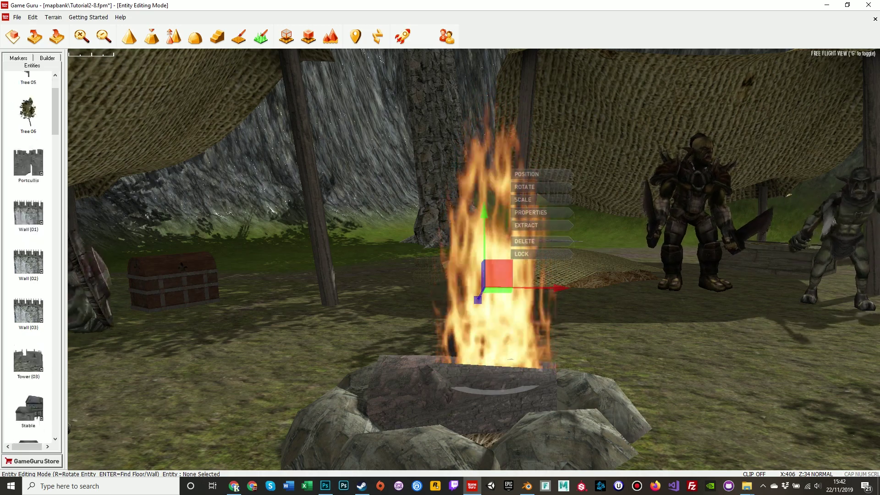
drag(55, 112, 55, 412)
click(28, 418)
key(s)
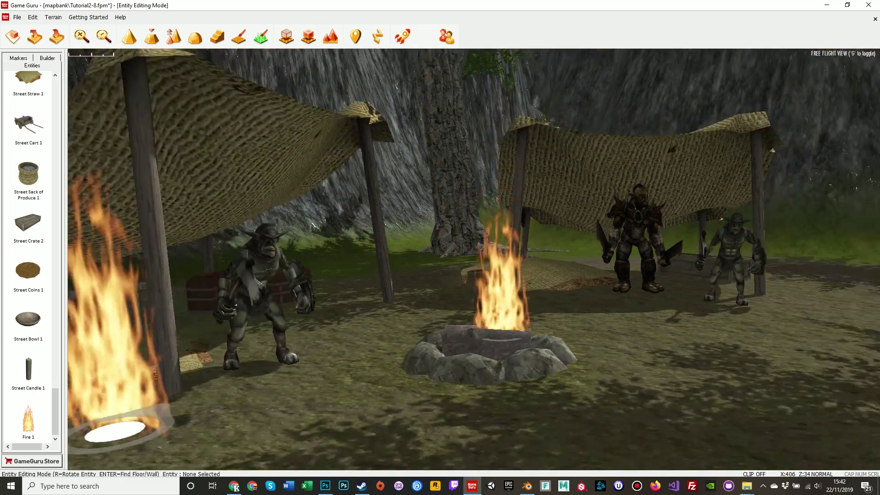
click(327, 416)
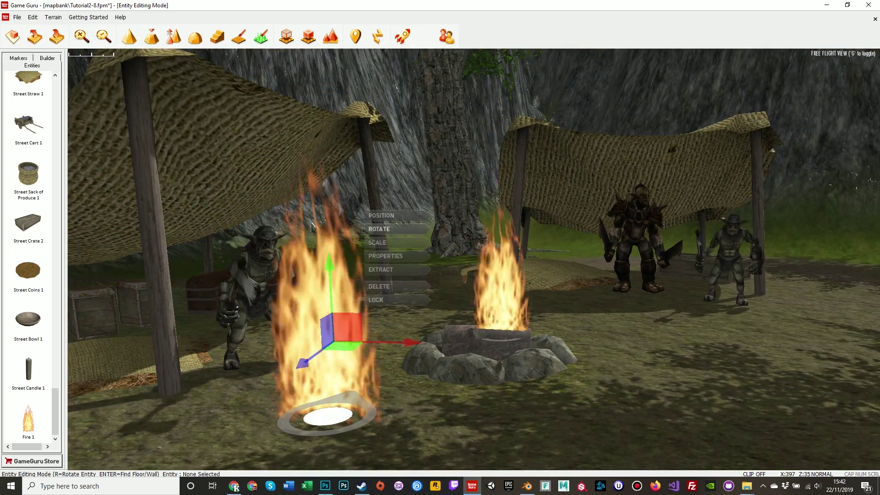
click(379, 243)
drag(333, 342, 341, 337)
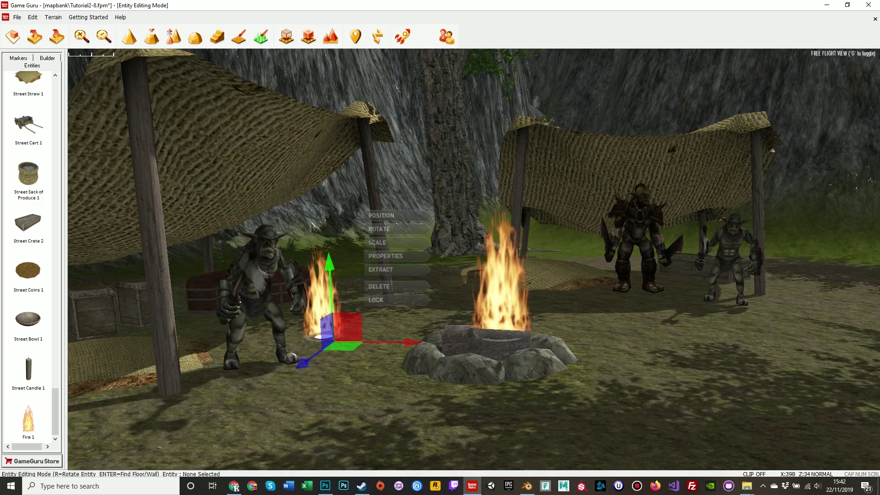
Step: Lower the small flame and move it into the fire pit, between the log and the front stones
drag(329, 263, 332, 323)
drag(347, 406, 456, 378)
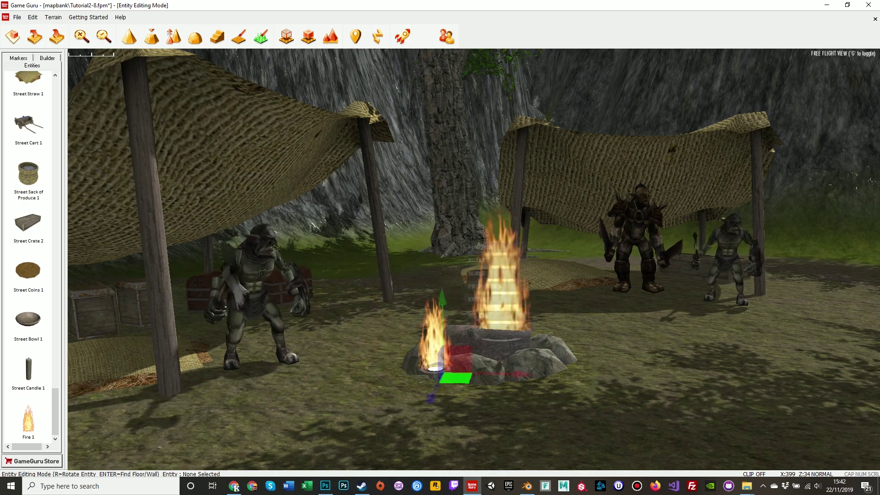
key(w)
right_drag(472, 366, 452, 380)
drag(453, 464, 534, 421)
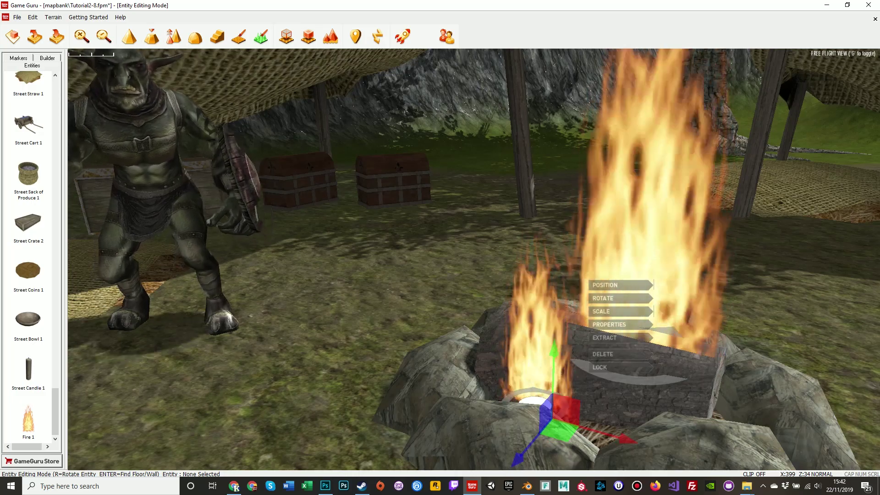
Step: Extract the wooden deck section of the jetty on the riverbank as a copy for extending the platform
key(s)
right_drag(534, 412, 188, 367)
key(w)
key(d)
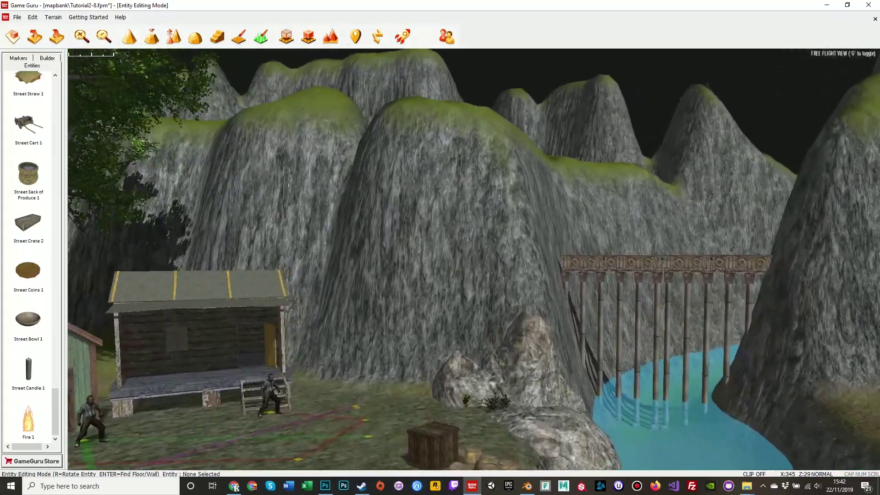
key(w)
right_drag(474, 259, 531, 280)
key(s)
key(d)
key(a)
key(a)
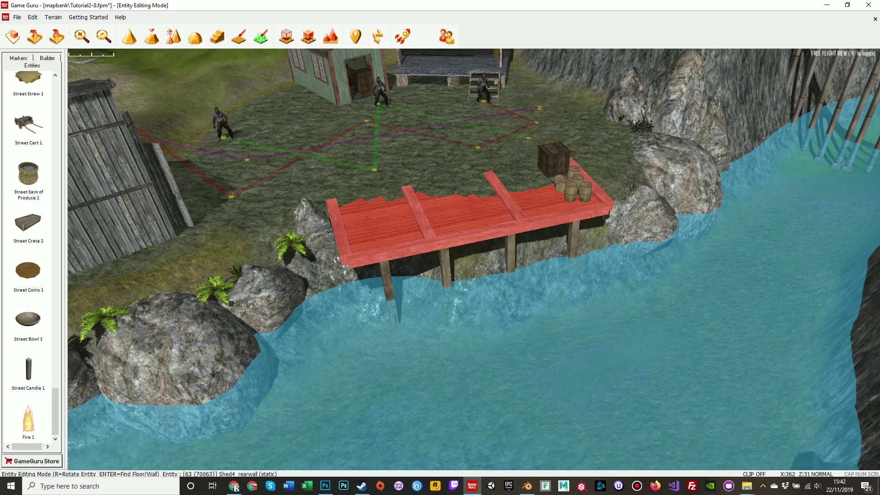
scroll(29, 252, up, 3)
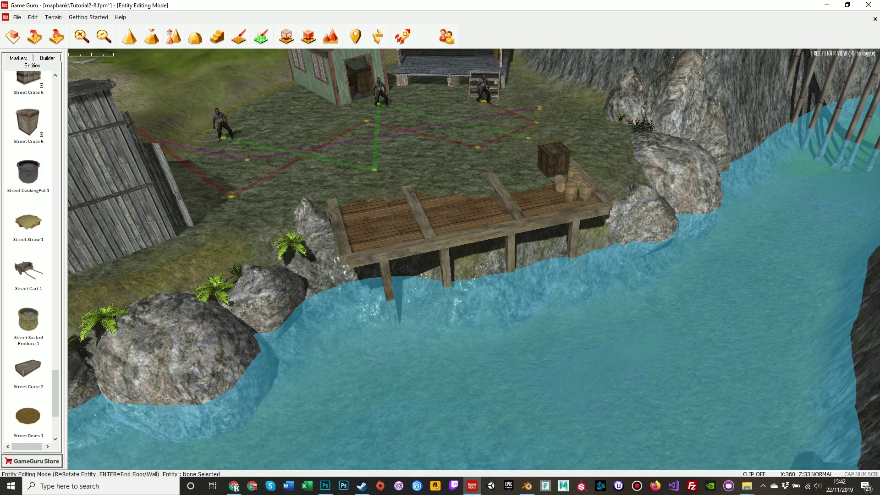
click(495, 225)
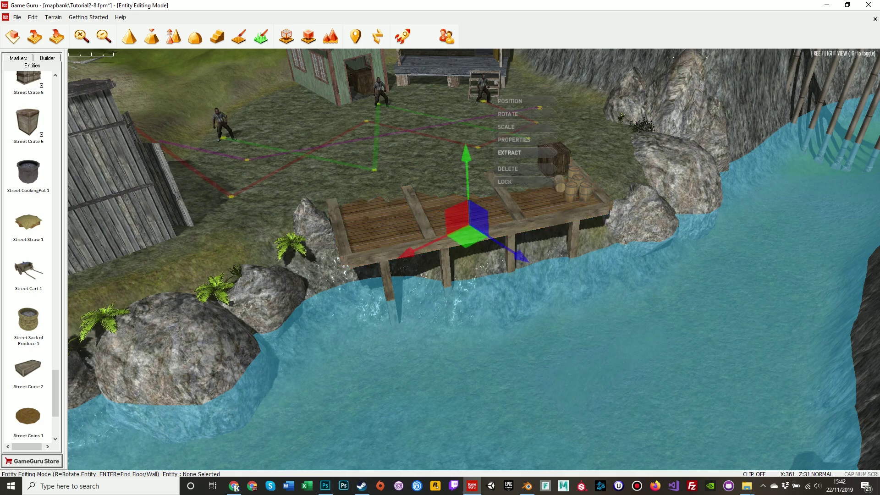
click(520, 153)
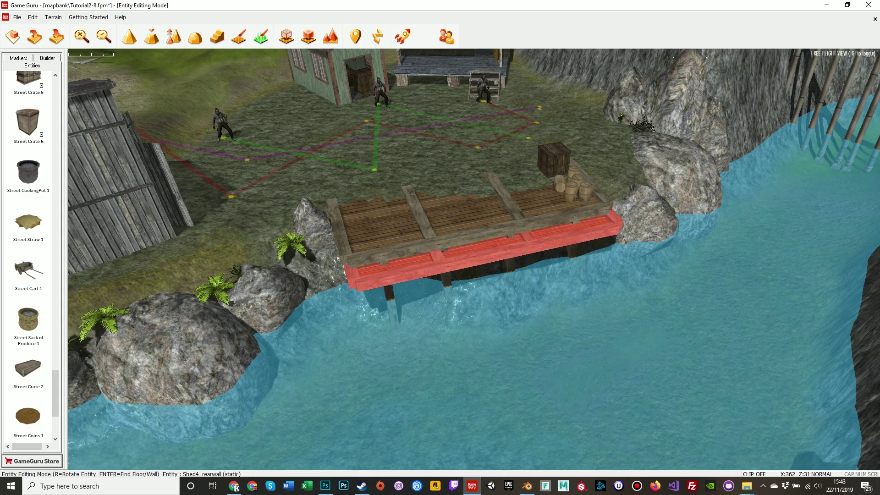
Step: Place the deck copy out over the river along the existing jetty's front edge and scale it slightly shorter
click(481, 252)
click(481, 251)
drag(479, 261, 500, 306)
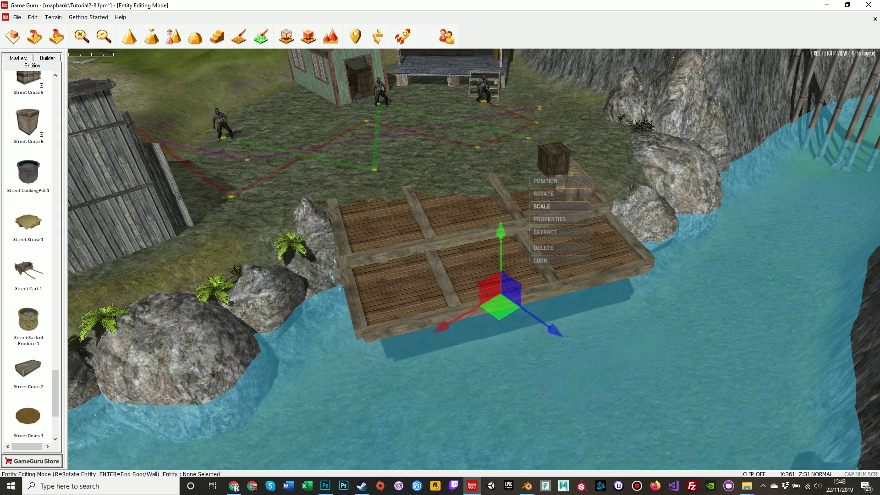
click(542, 206)
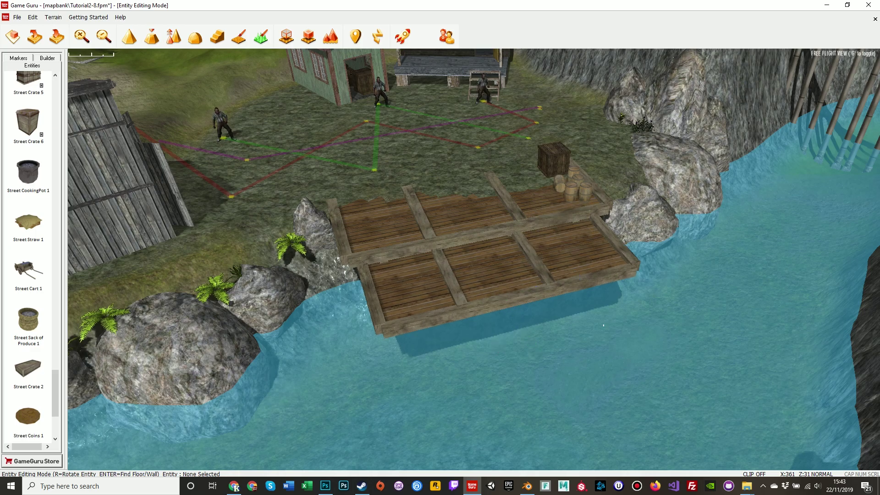
Step: Move the jetty's row of support posts outward so they stand beneath the front edge of the new deck
key(d)
right_drag(603, 325, 488, 303)
key(a)
key(w)
key(s)
key(w)
key(s)
key(w)
click(474, 257)
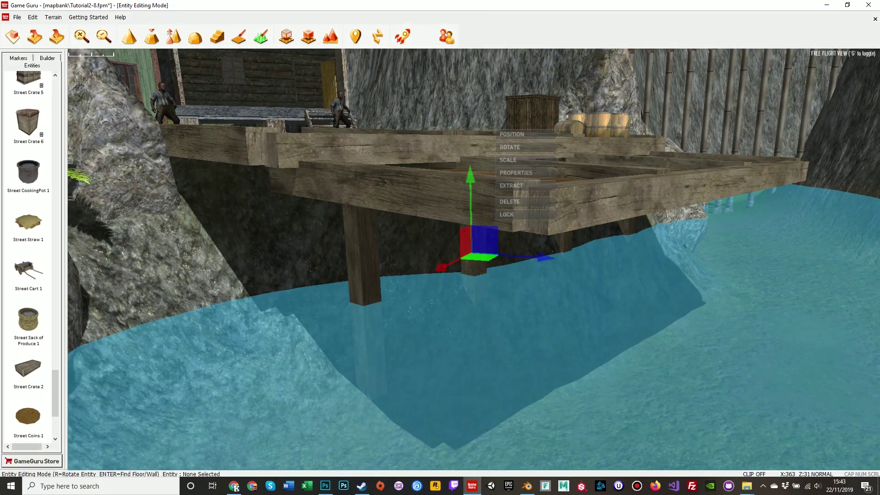
right_drag(474, 256, 461, 314)
key(w)
key(s)
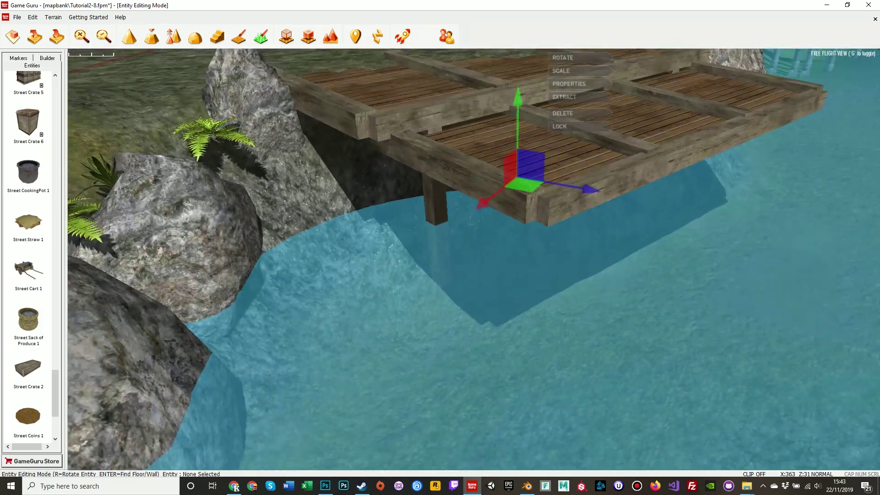
drag(525, 185, 594, 211)
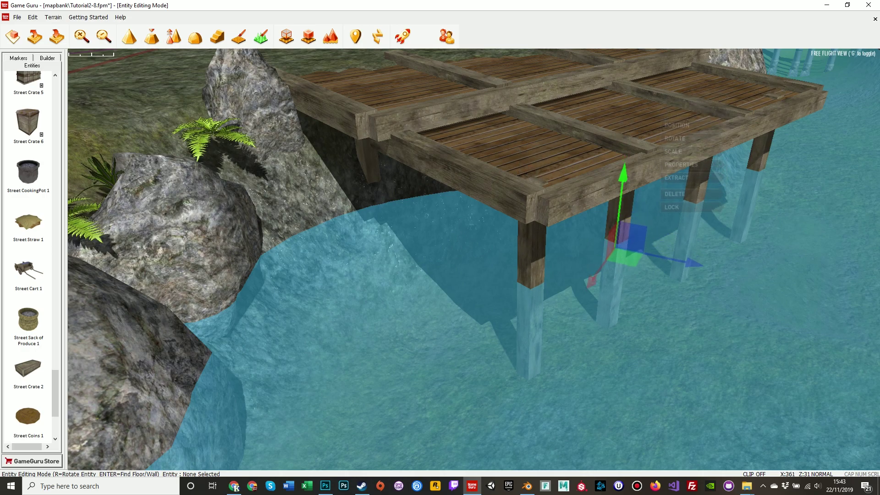
Step: Examine the extended jetty, its support posts and the surrounding riverbank from several angles
key(w)
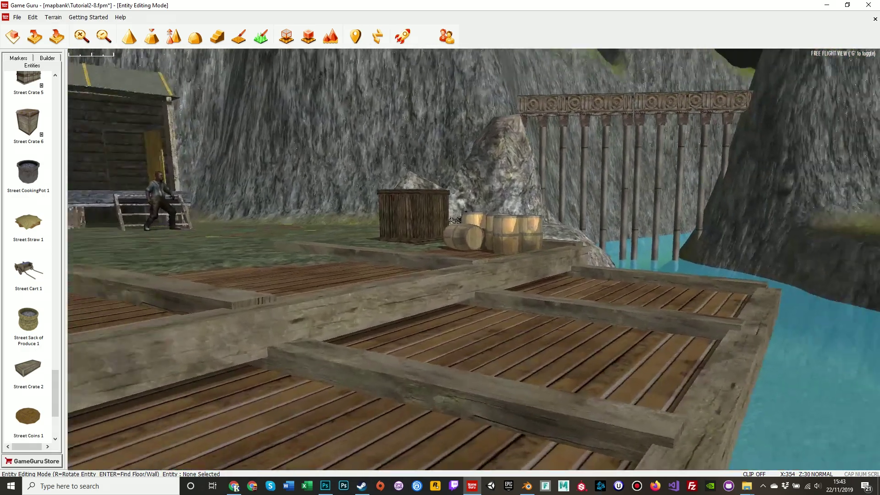
key(s)
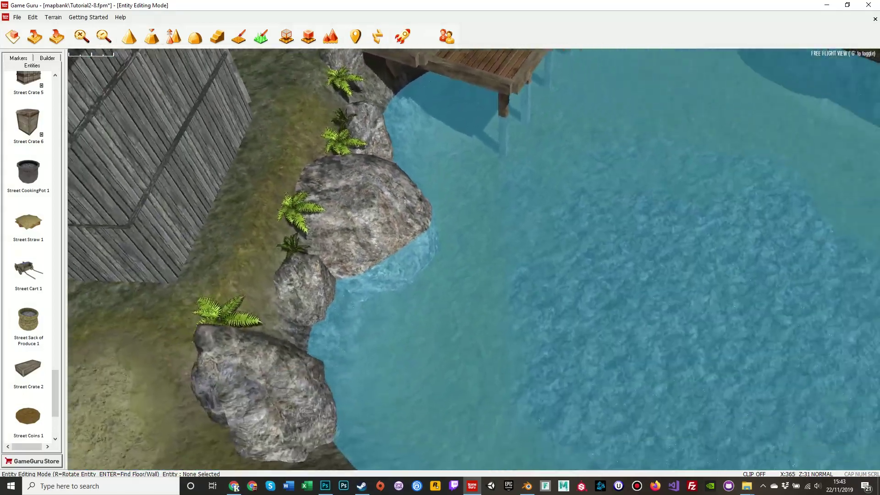
key(s)
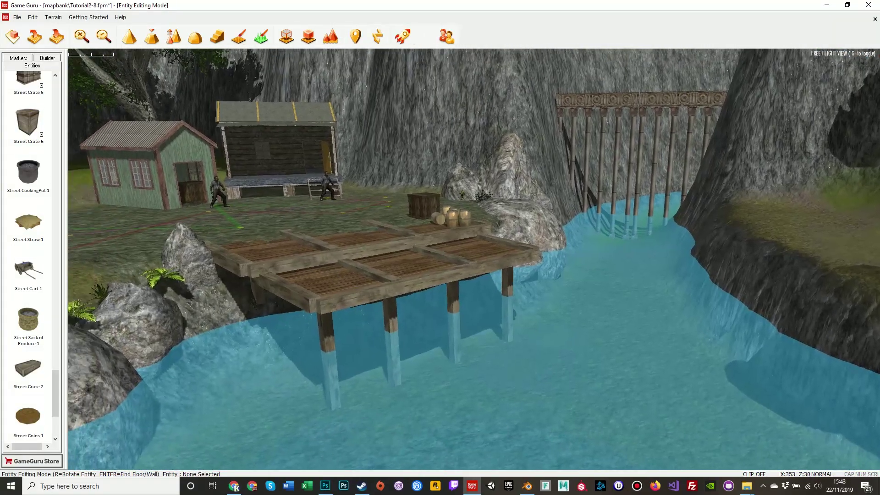
right_drag(474, 259, 156, 307)
key(a)
key(w)
key(d)
key(d)
right_drag(440, 260, 362, 192)
key(w)
key(a)
key(w)
key(w)
key(s)
key(w)
key(s)
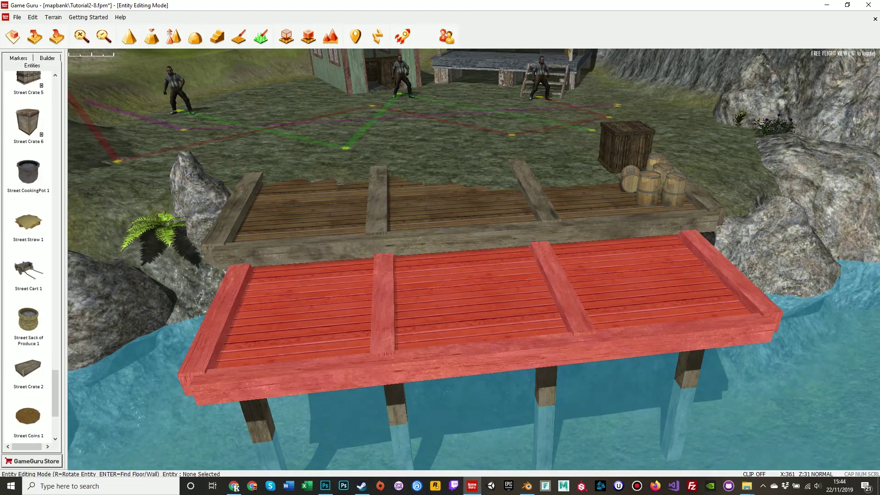
key(s)
key(a)
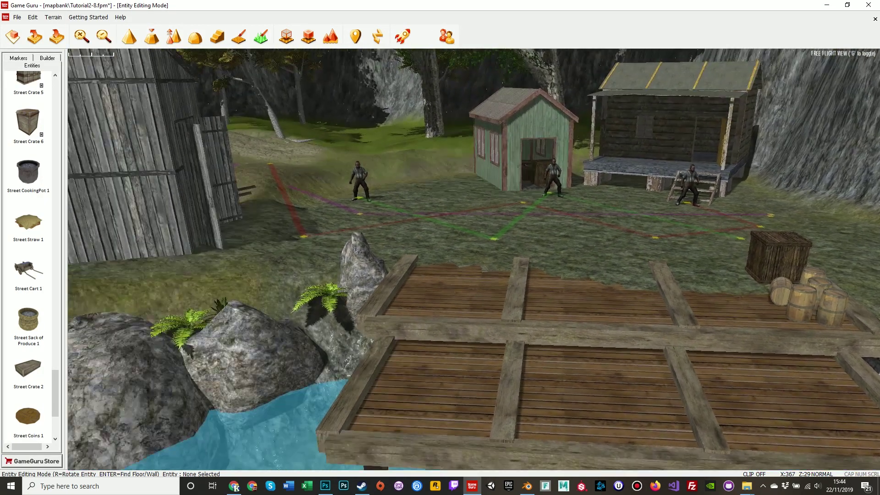